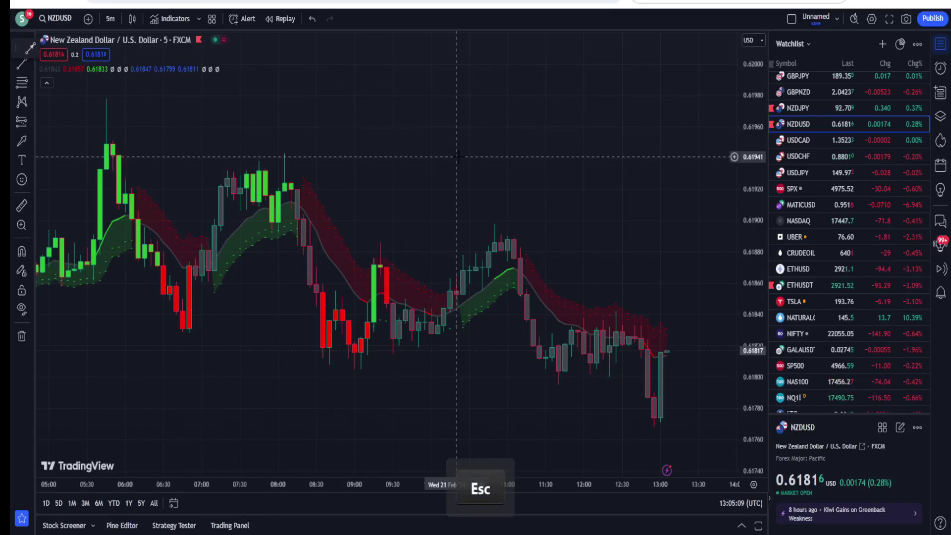
Step: Review the trend ribbon on USDJPY and NZDJPY, ending on the GBPJPY chart
scroll(515, 236, "up", 2)
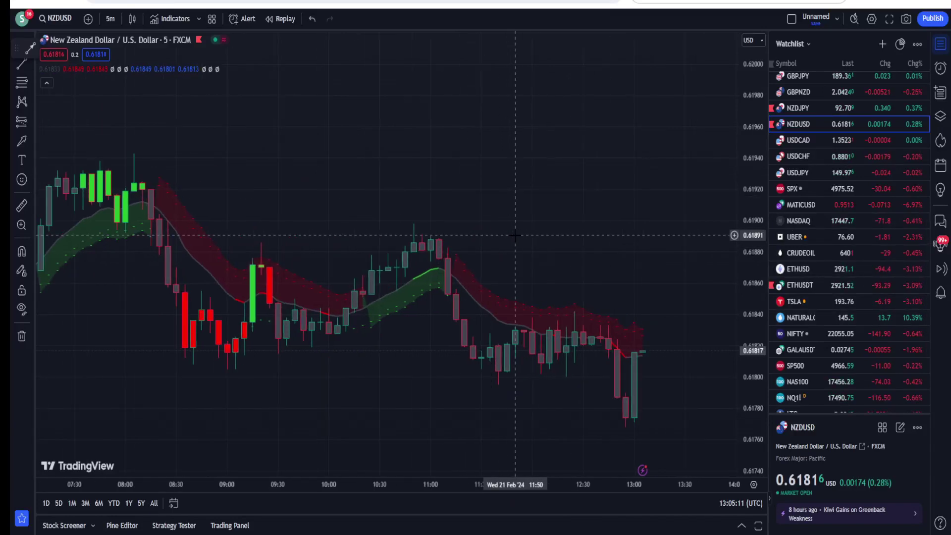
scroll(515, 236, "down", 3)
left_click(822, 174)
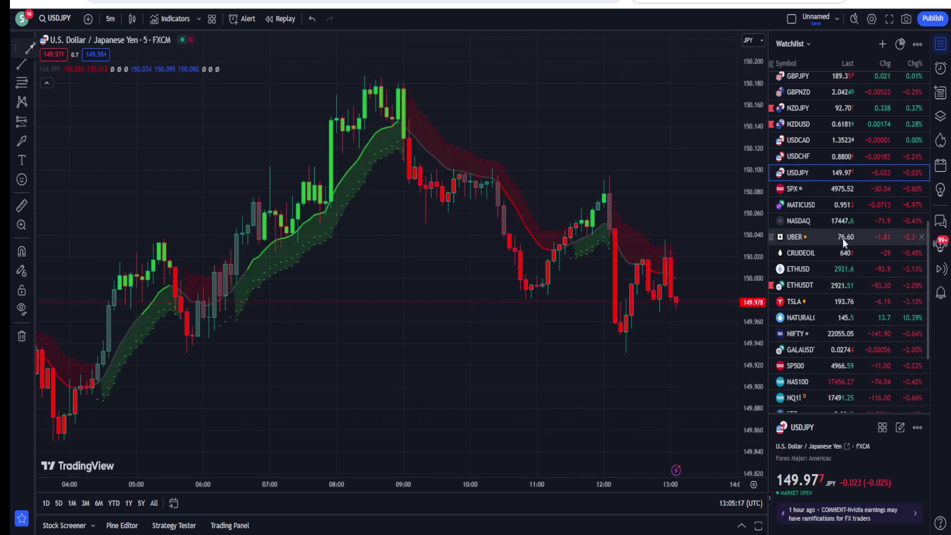
left_click(839, 109)
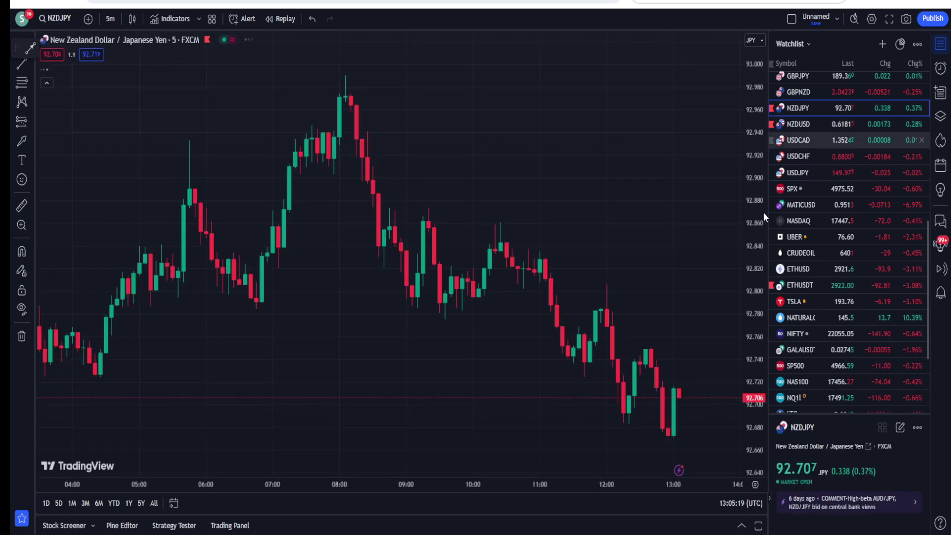
scroll(809, 190, "up", 3)
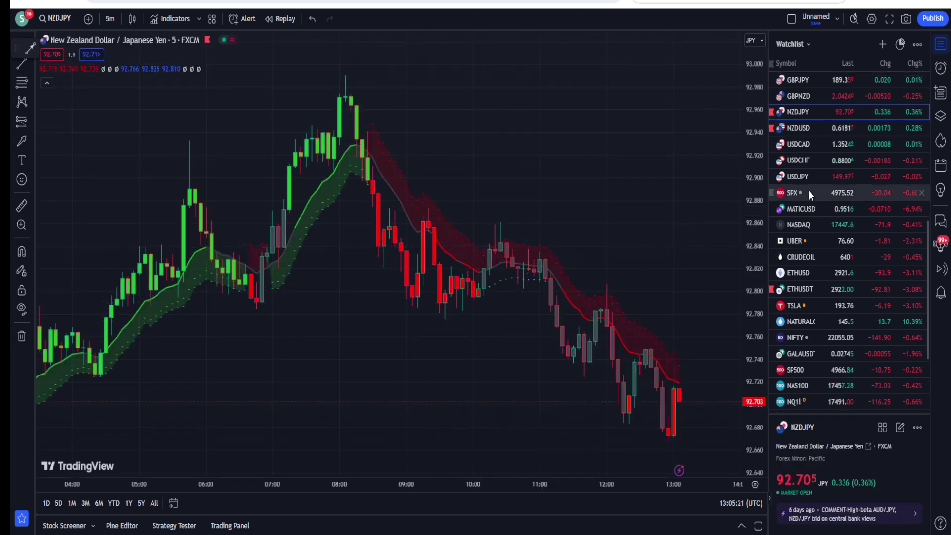
left_click(804, 147)
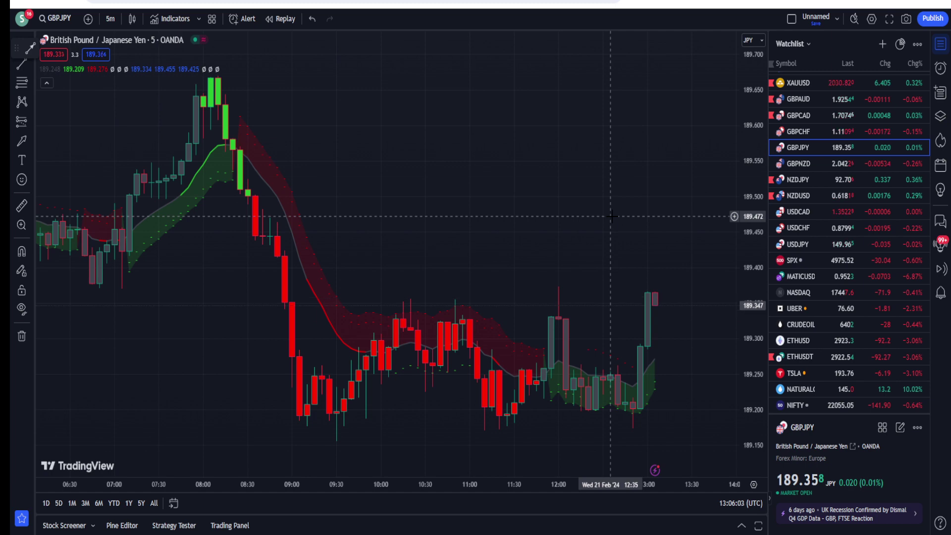
Step: Switch the chart through GBPCAD to the NASDAQ US100 CFD
left_click(826, 121)
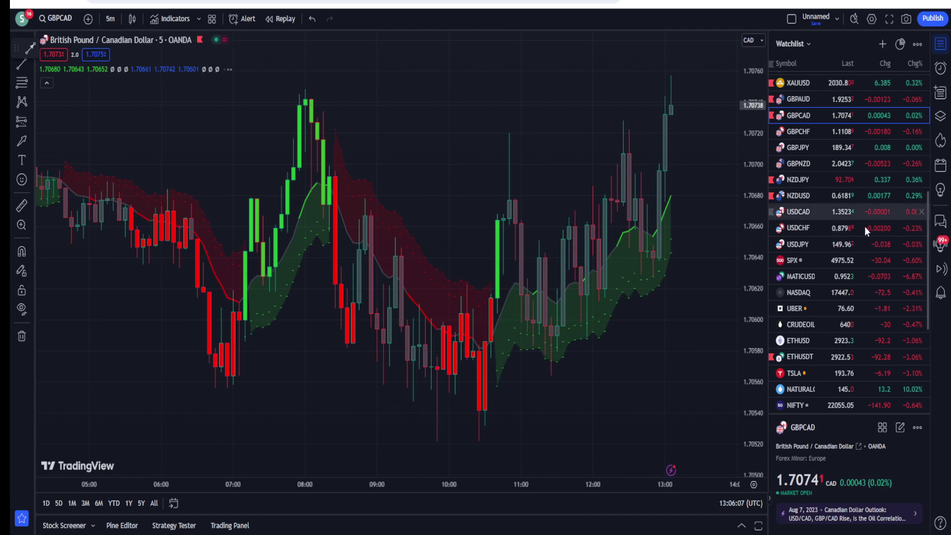
left_click(854, 293)
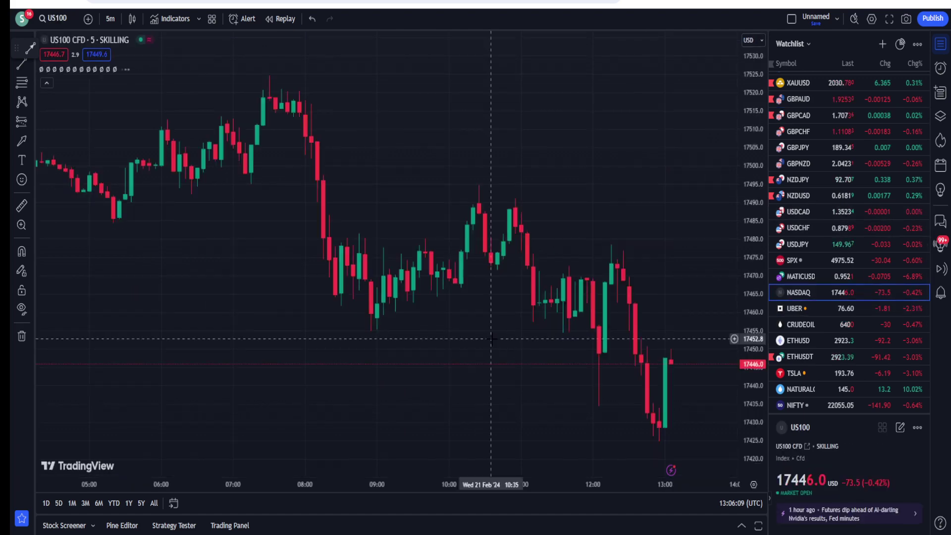
scroll(533, 349, "up", 2)
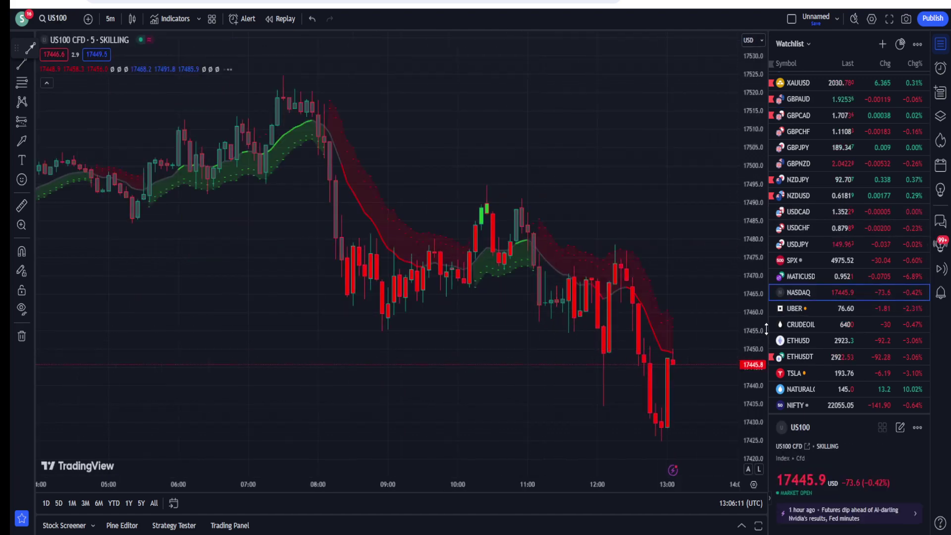
scroll(471, 223, "down", 1)
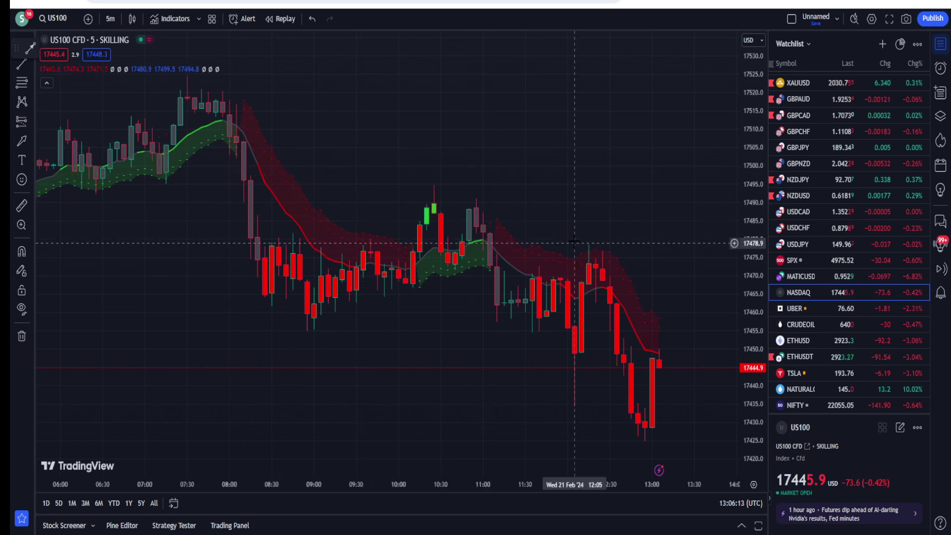
Step: Remove all indicators from the US100 chart so only plain candles remain
right_click(360, 143)
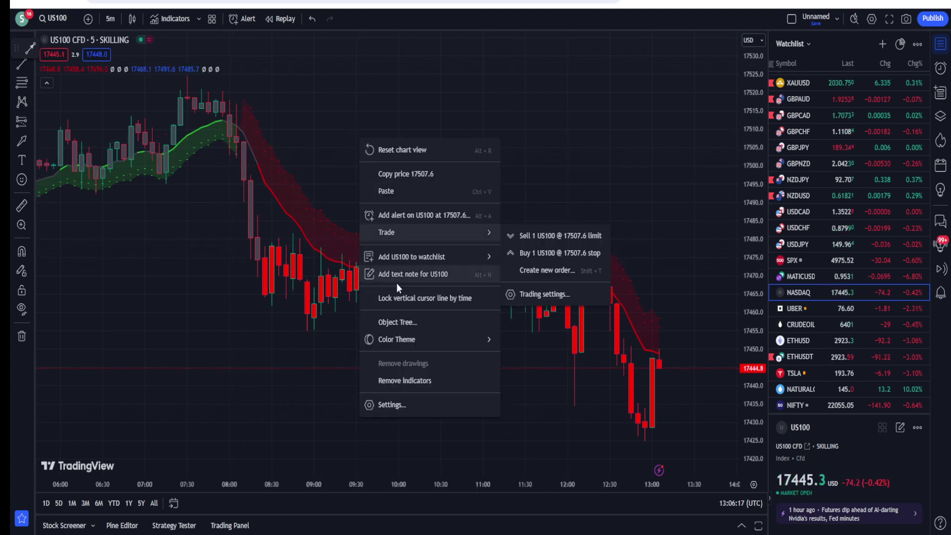
left_click(425, 381)
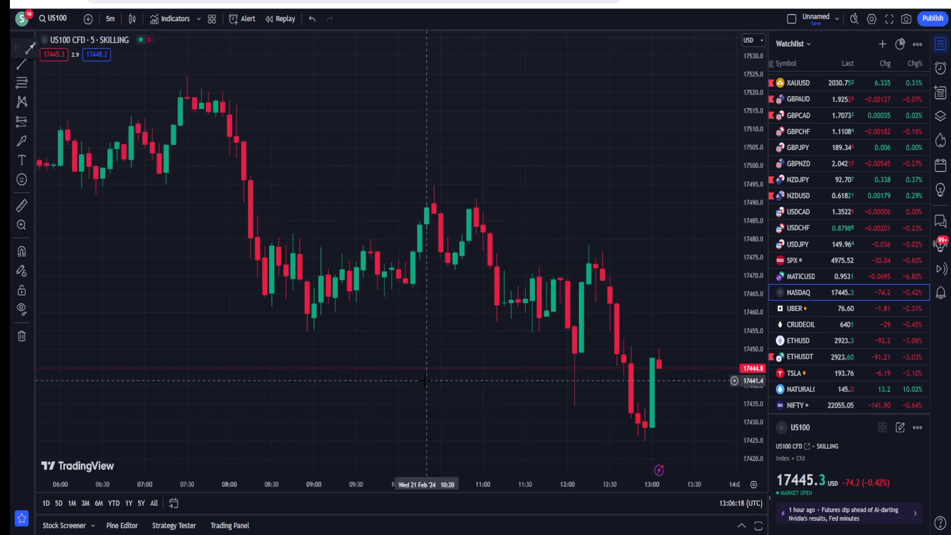
left_click(169, 19)
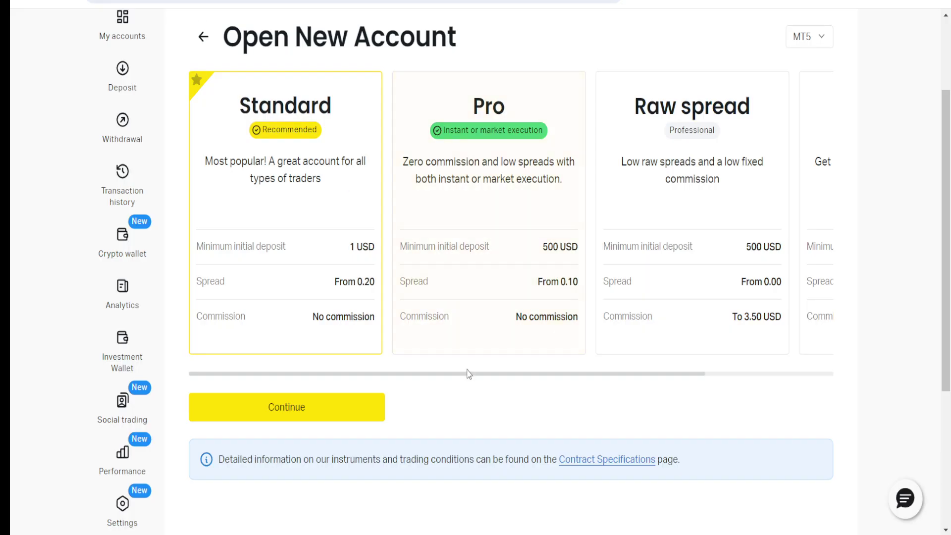
Step: Drag the account-type carousel to reveal more Exness account types
left_click_drag(463, 378, 429, 368)
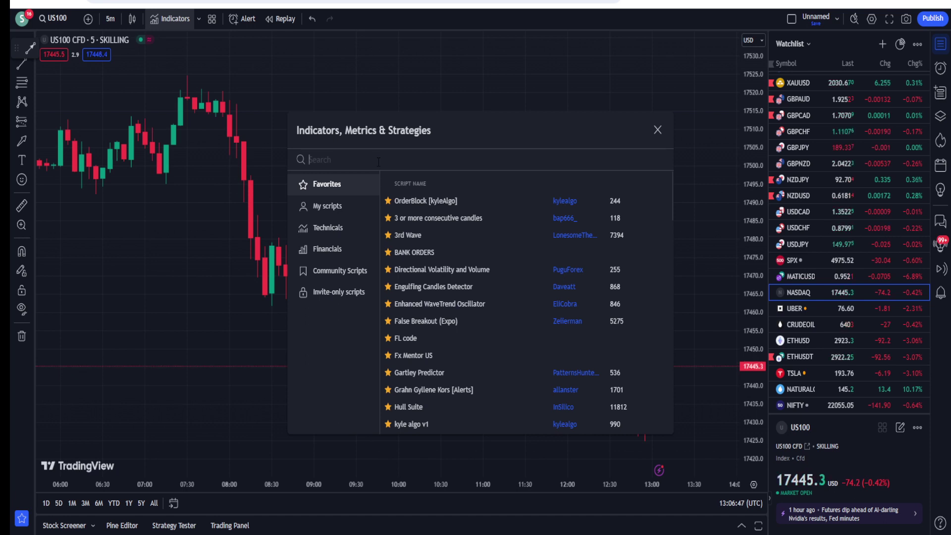
Step: Search 'lnl trend' and add the LNL Trend System indicator to the US100 chart
type("Int ")
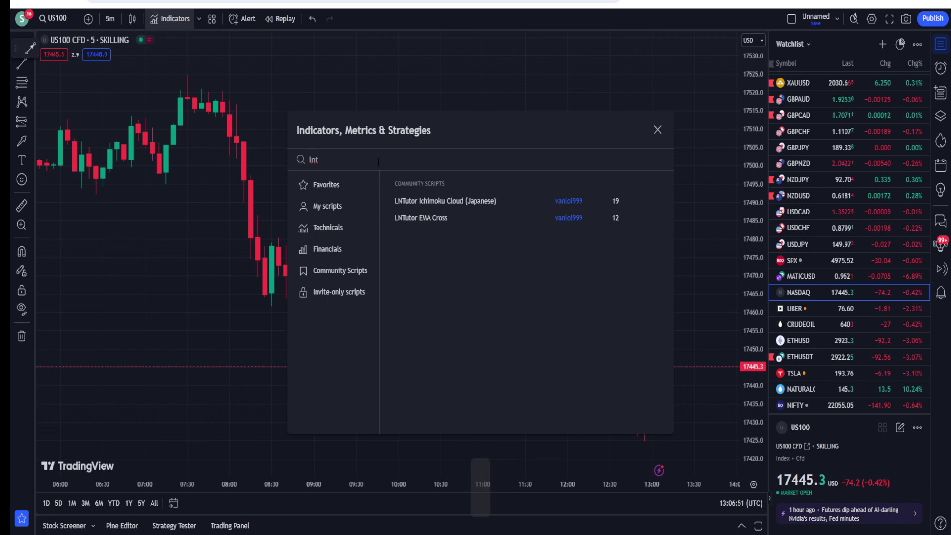
type("tren")
key("BackSpace")
key("BackSpace")
key("BackSpace")
key("BackSpace")
key("BackSpace")
key("BackSpace")
key("BackSpace")
key("BackSpace")
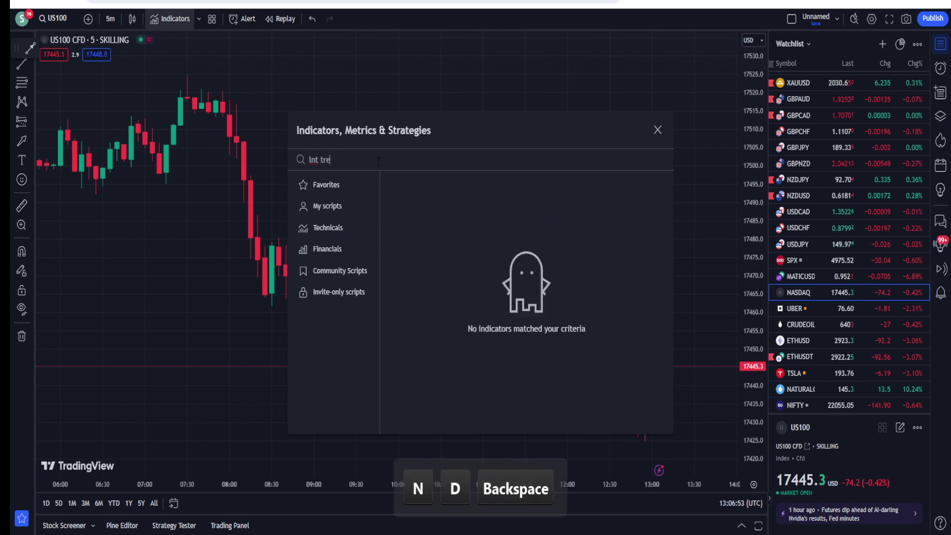
type("lnt")
key("BackSpace")
type("l trend")
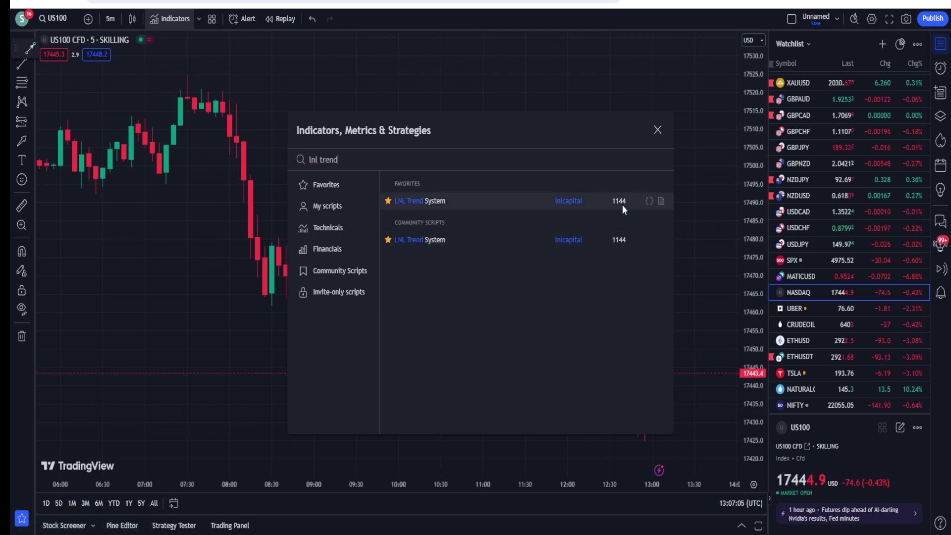
left_click(530, 200)
left_click(658, 129)
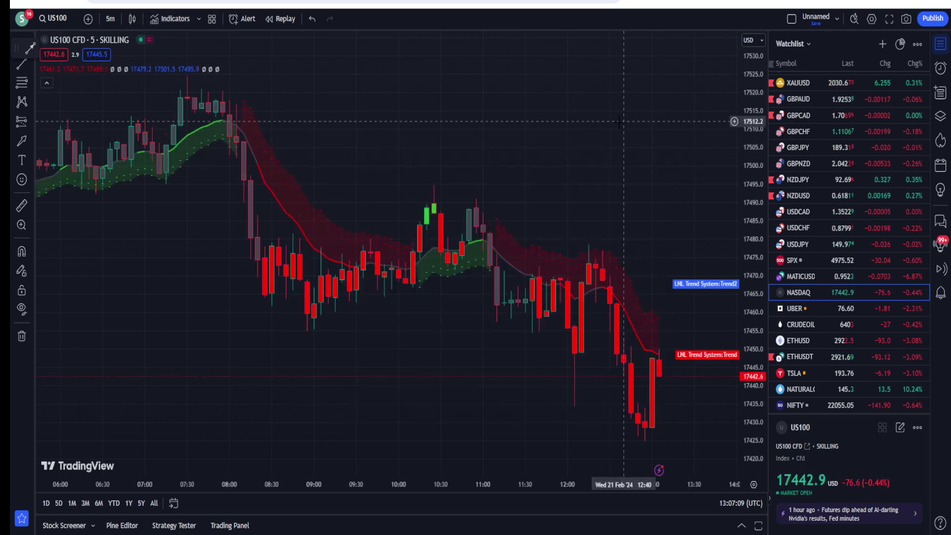
Step: Turn on indicator titles in the chart's status line
right_click(623, 121)
left_click(665, 386)
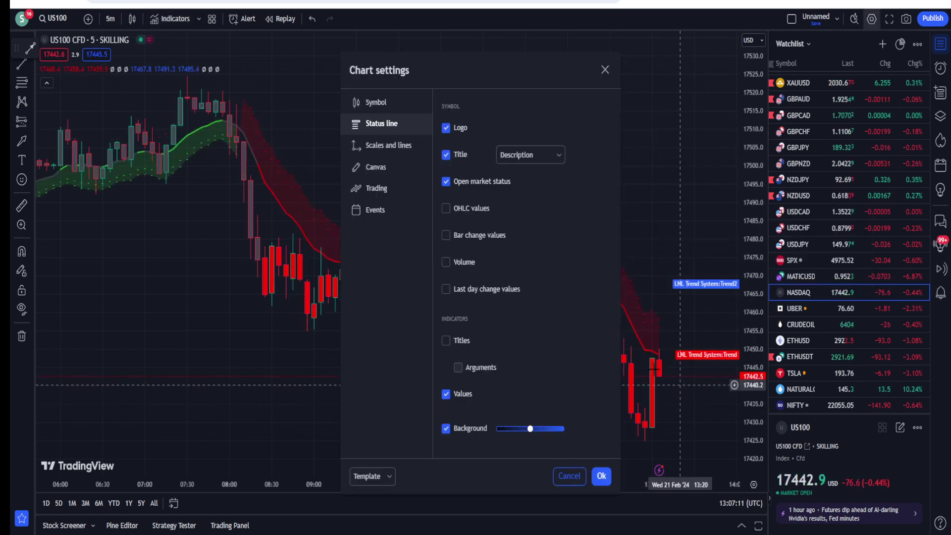
left_click(446, 340)
left_click(601, 476)
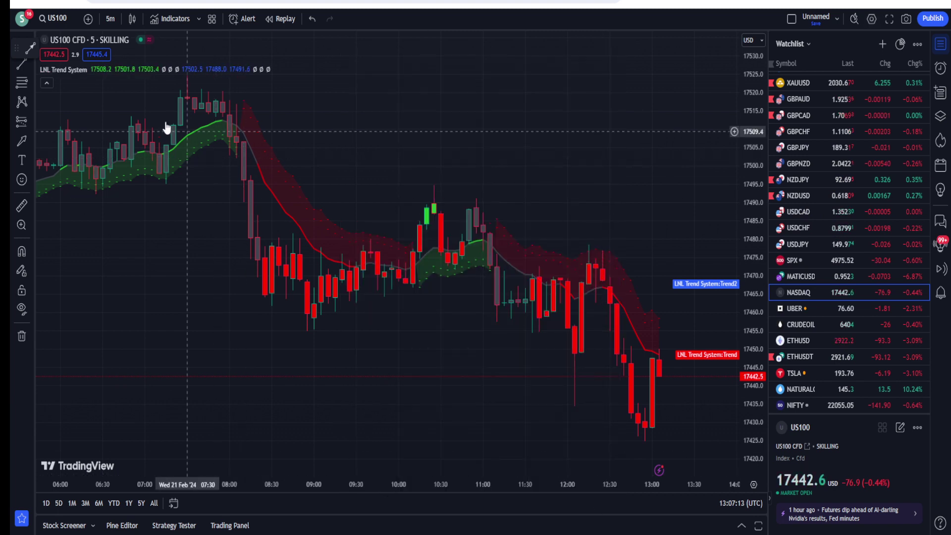
Step: Untick Labels on price scale in the LNL Trend System style settings
left_click(108, 70)
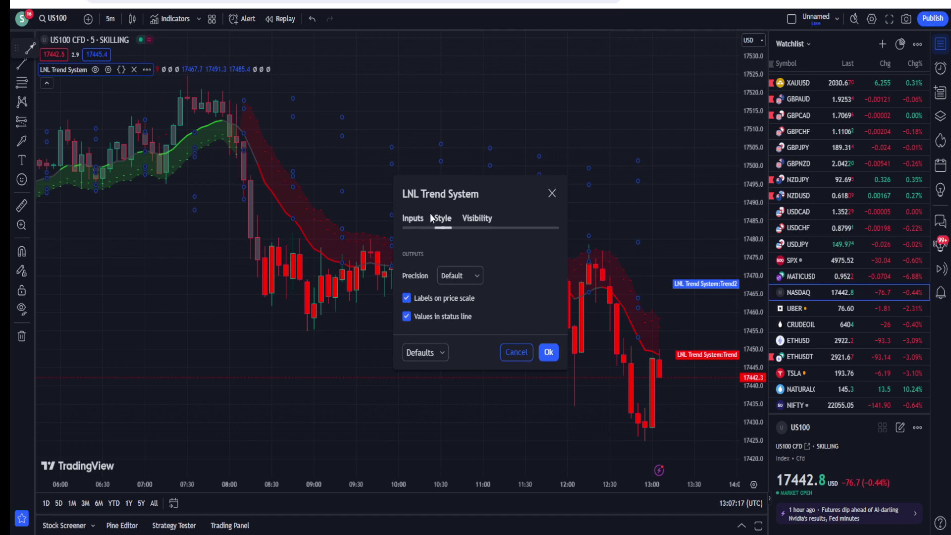
left_click(406, 299)
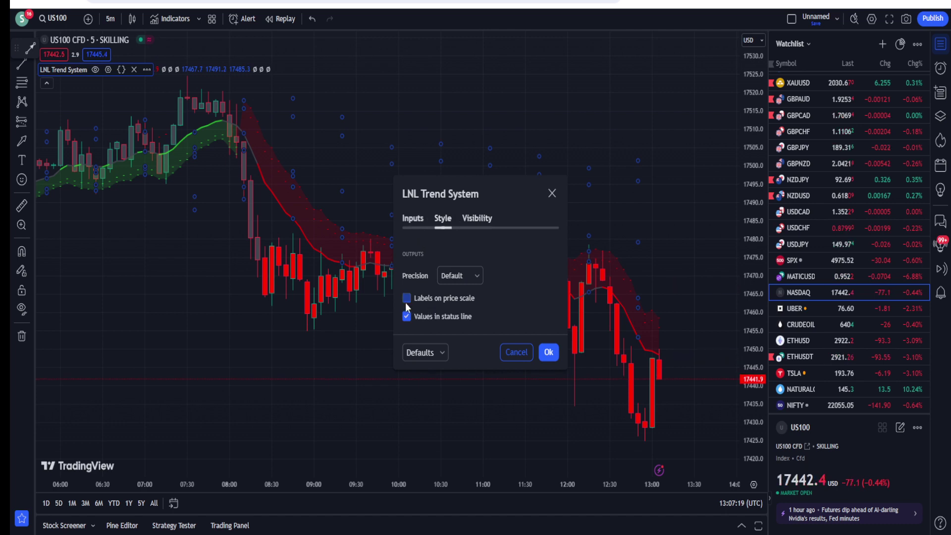
left_click(412, 218)
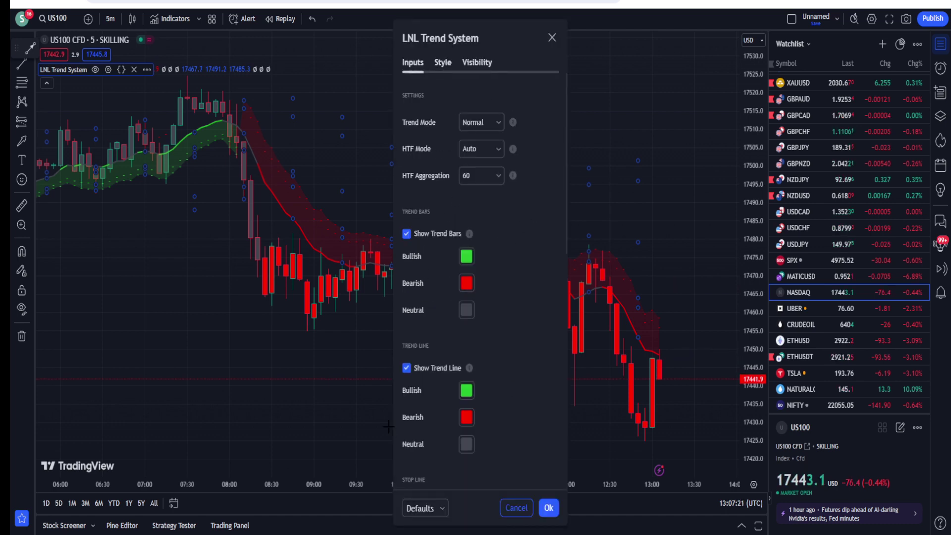
scroll(510, 395, "down", 5)
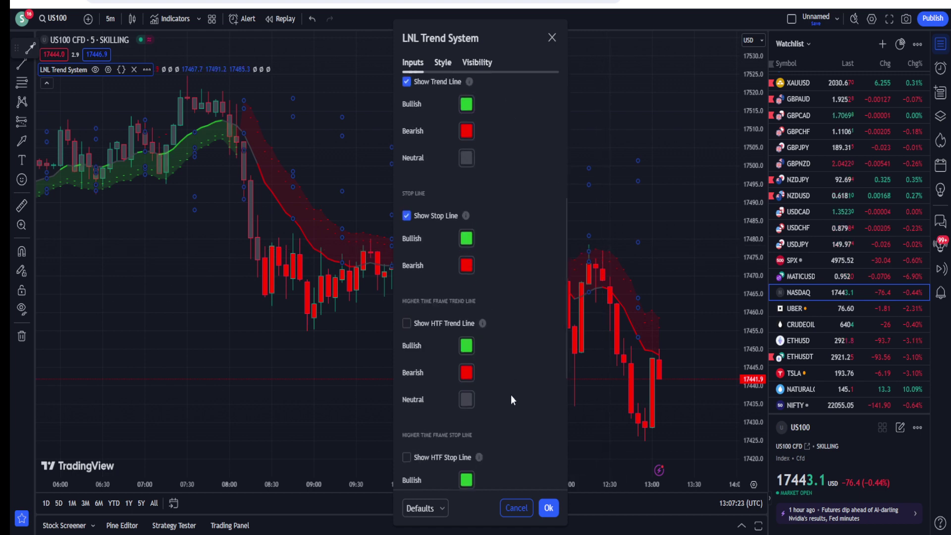
left_click(548, 508)
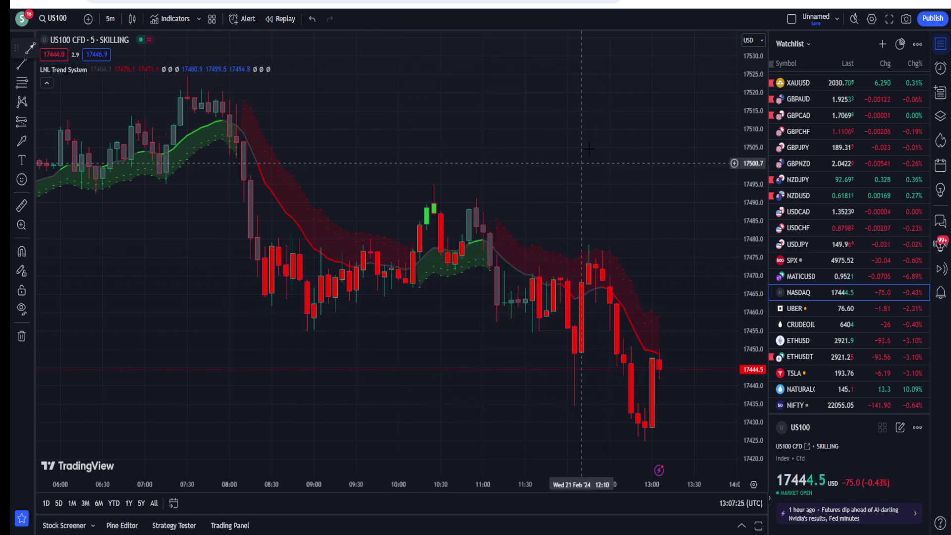
Step: Switch to USDJPY and zoom out to review its LNL Trend System ribbon
scroll(588, 261, "down", 2)
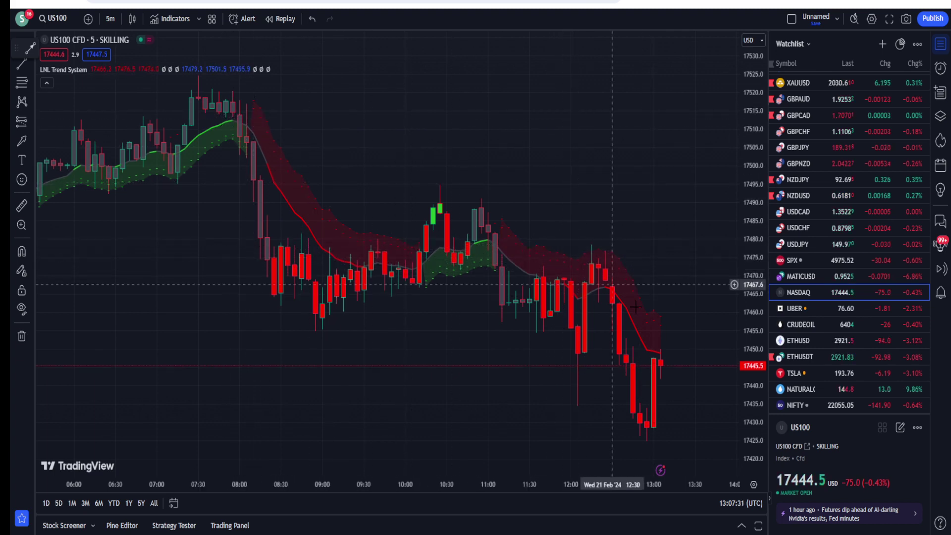
left_click(816, 242)
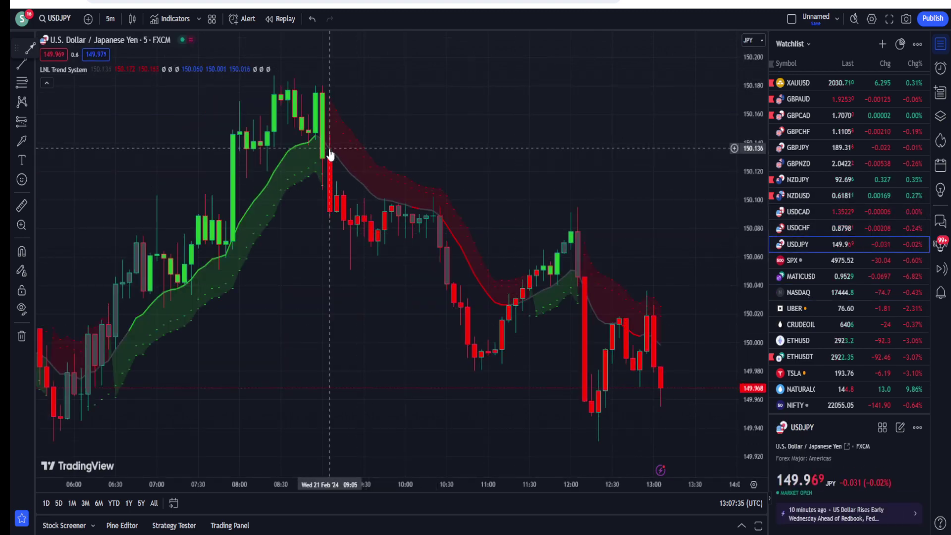
scroll(327, 166, "up", 1)
scroll(327, 167, "up", 1)
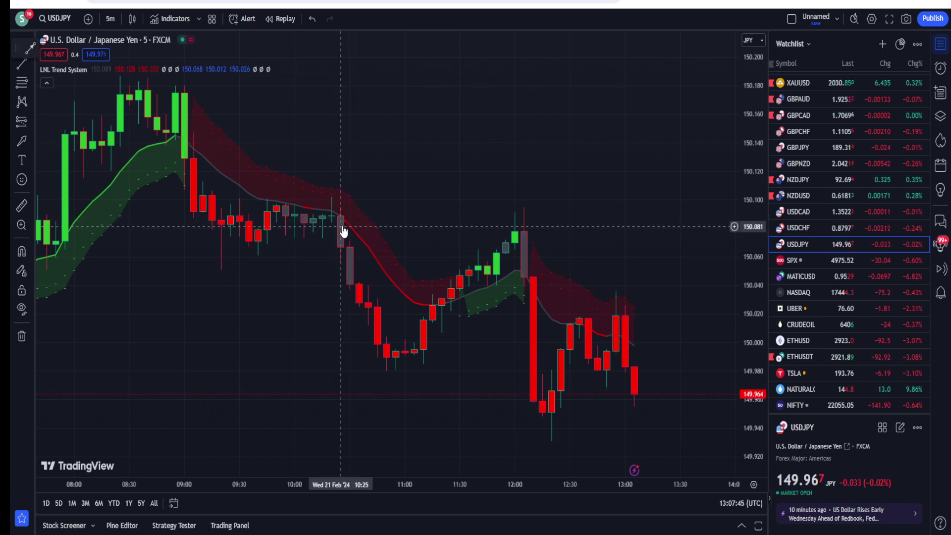
scroll(345, 224, "up", 2)
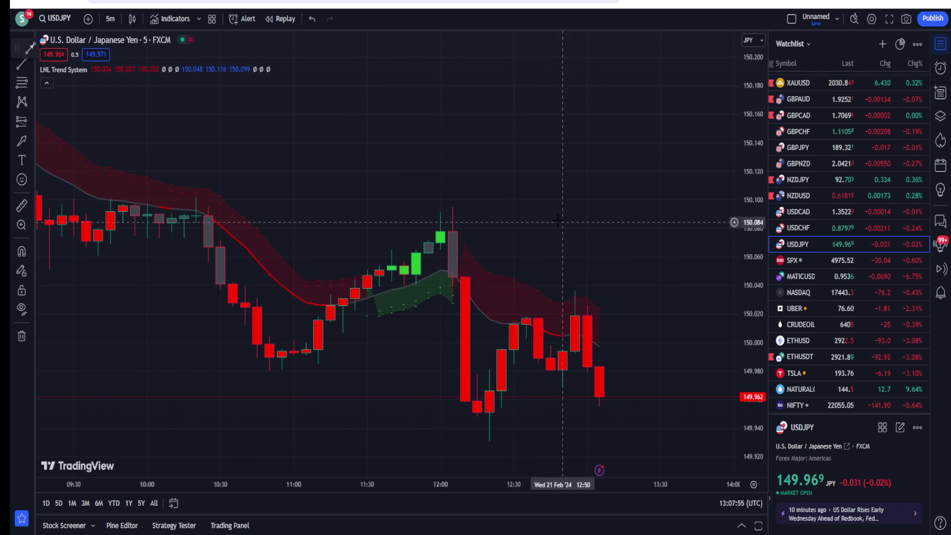
scroll(424, 241, "up", 2)
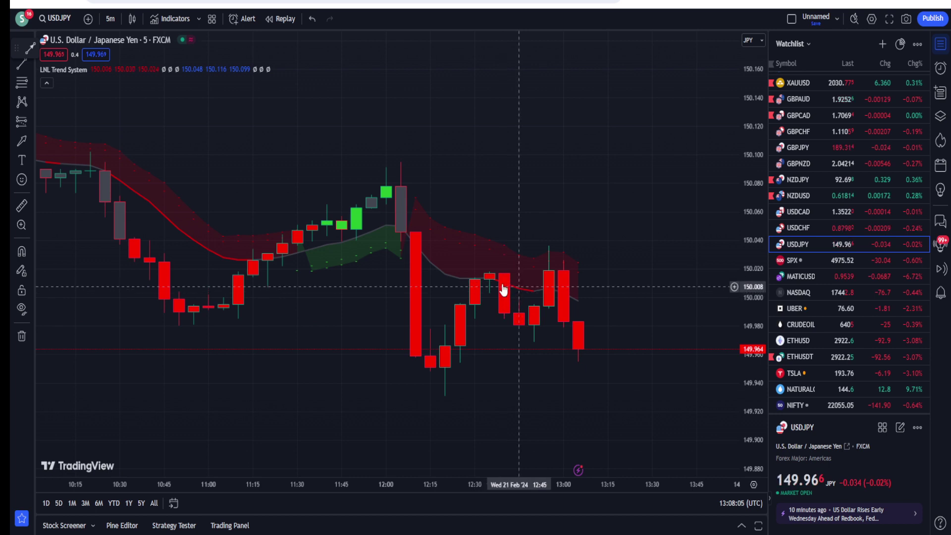
scroll(516, 285, "down", 1)
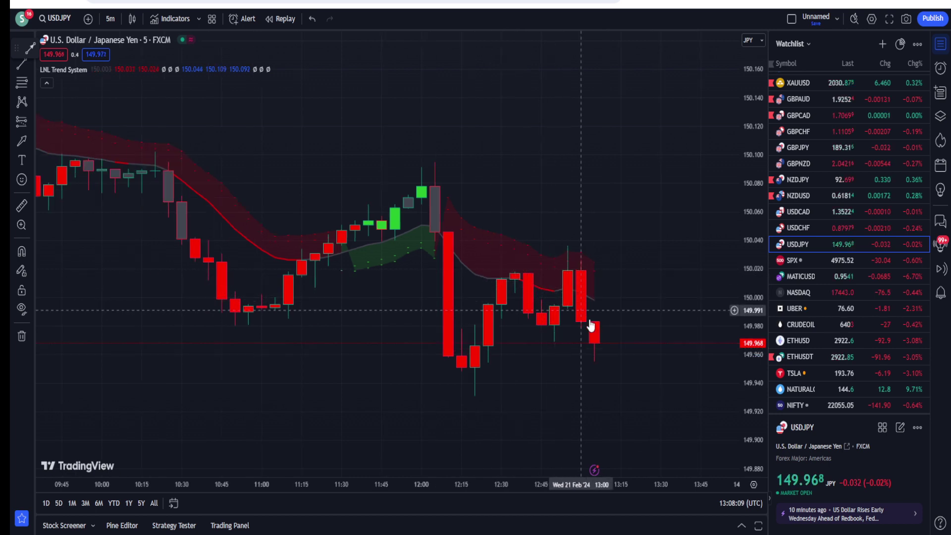
scroll(603, 357, "down", 2)
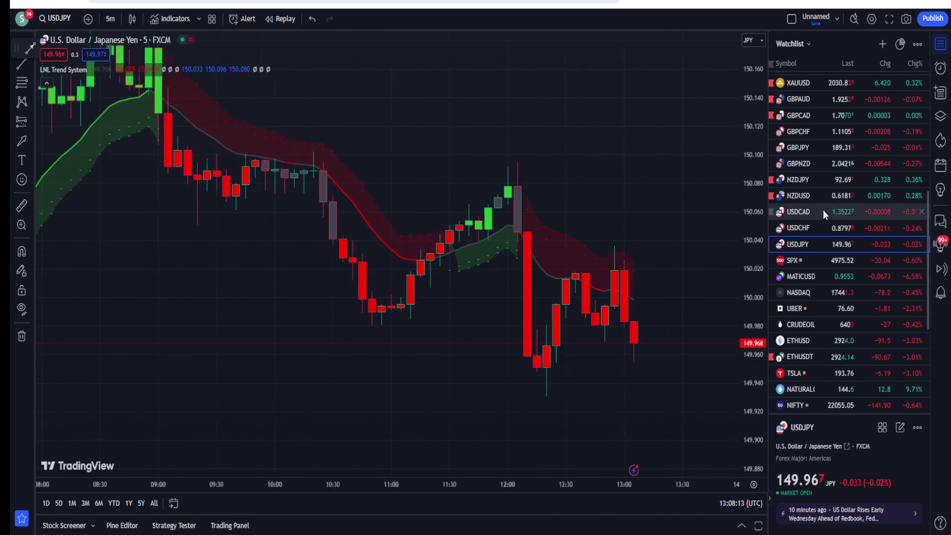
Step: Load the NZDUSD chart and review how the ribbon follows its price
left_click(810, 194)
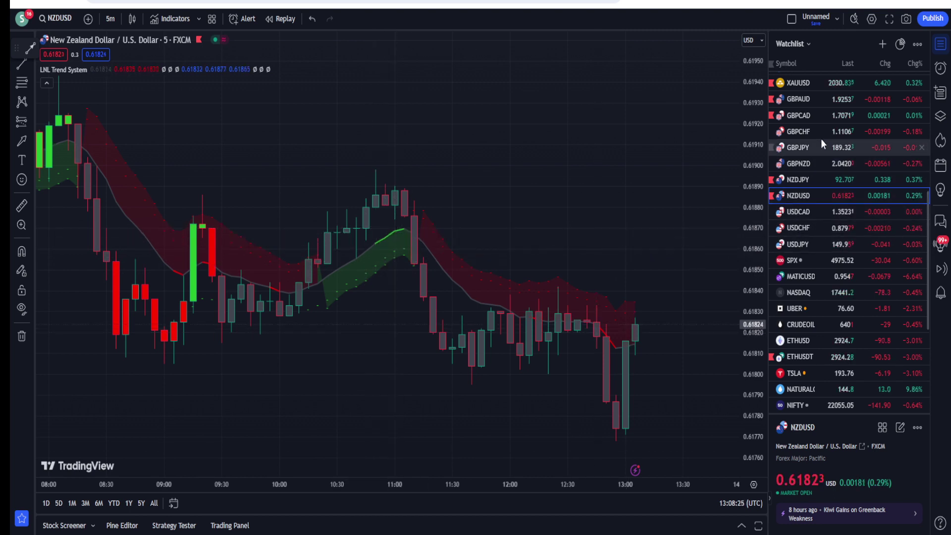
scroll(820, 141, "up", 5)
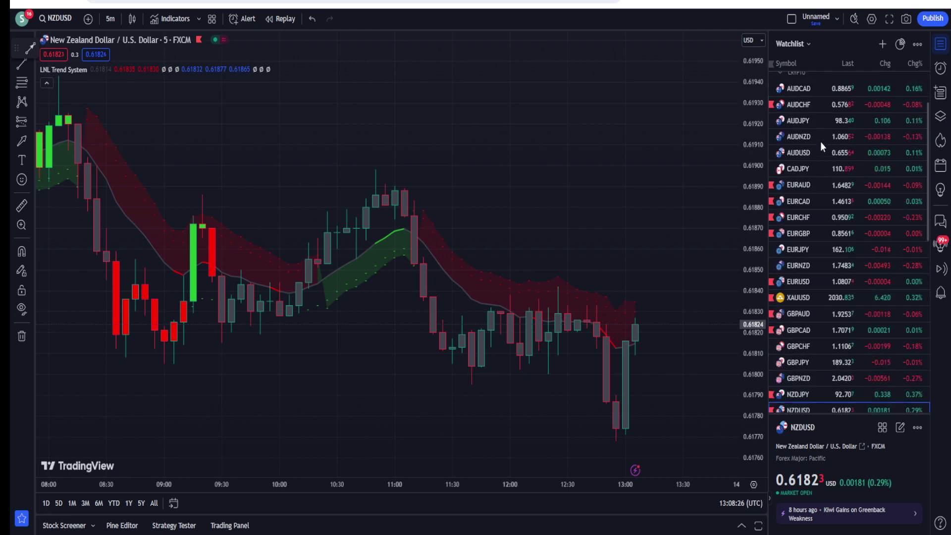
left_click(793, 300)
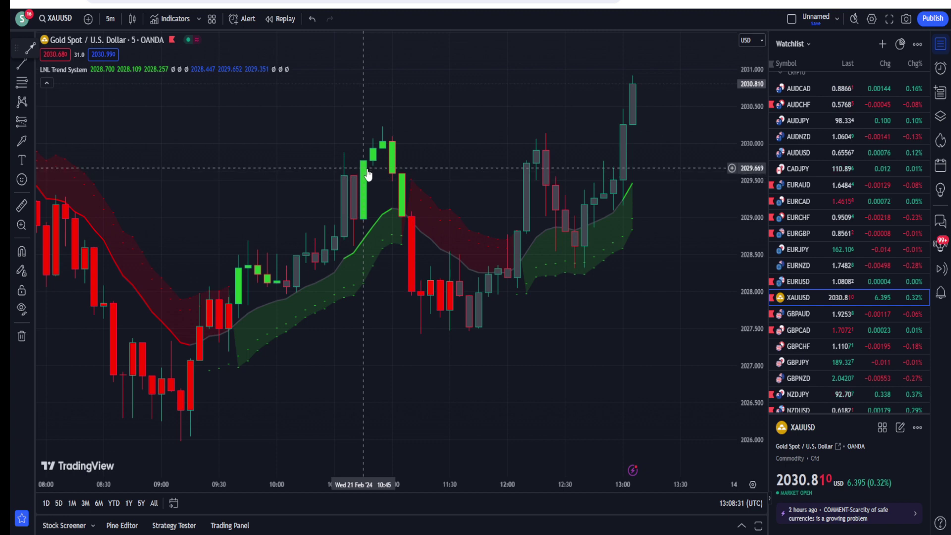
Step: Scroll the XAUUSD chart back to earlier sessions, then pan toward later candles
scroll(626, 193, "up", 3)
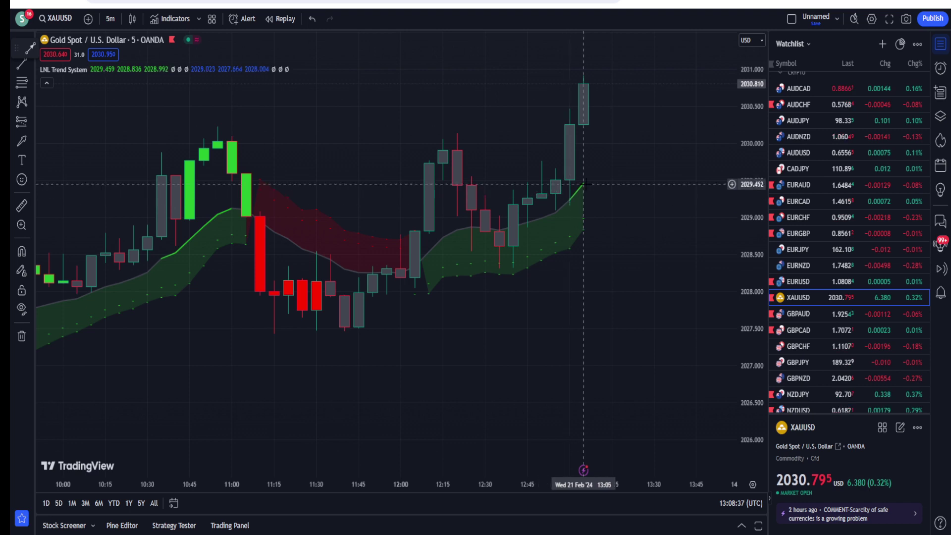
scroll(582, 196, "down", 3)
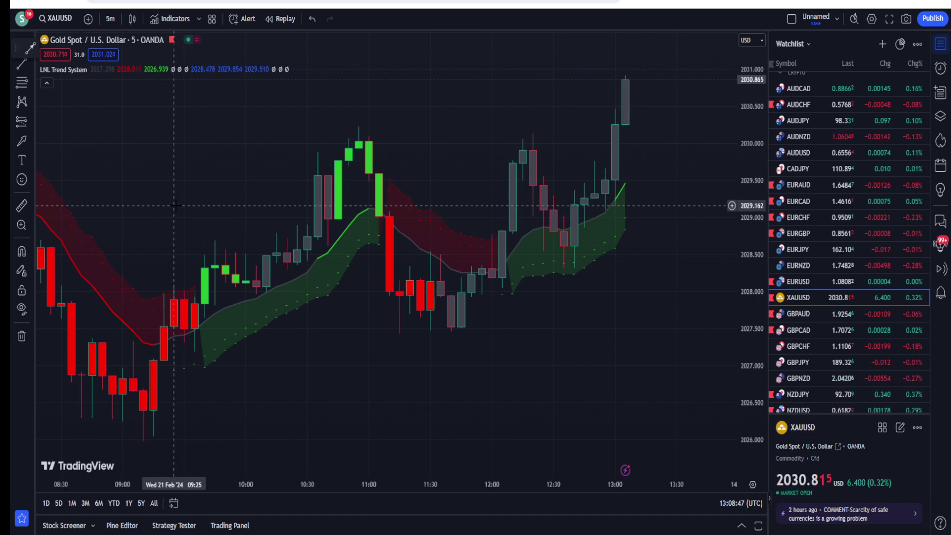
scroll(475, 214, "left", 5)
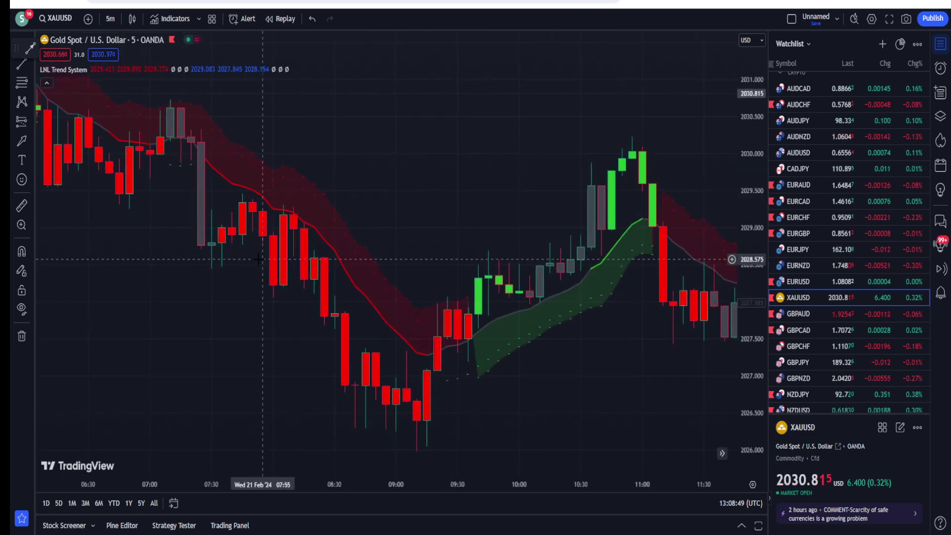
scroll(258, 259, "left", 3)
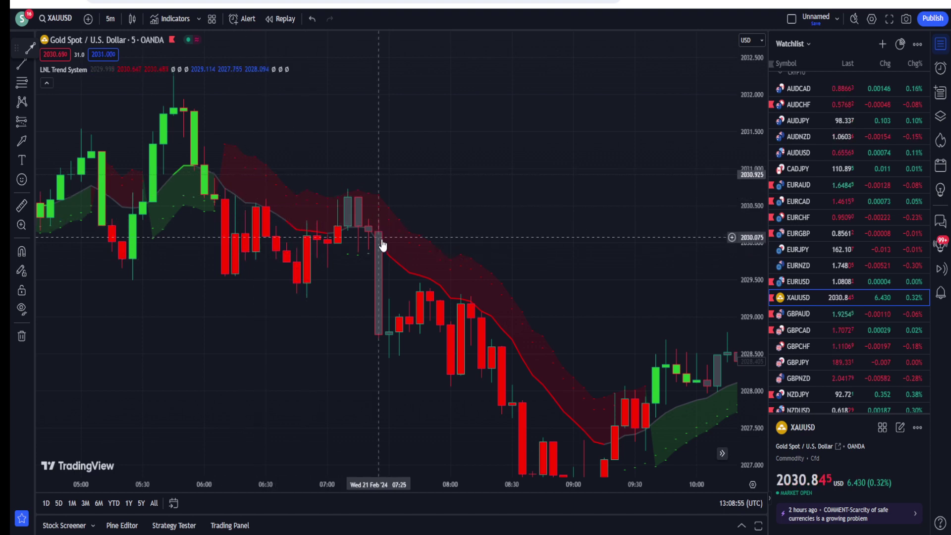
left_click_drag(382, 251, 324, 252)
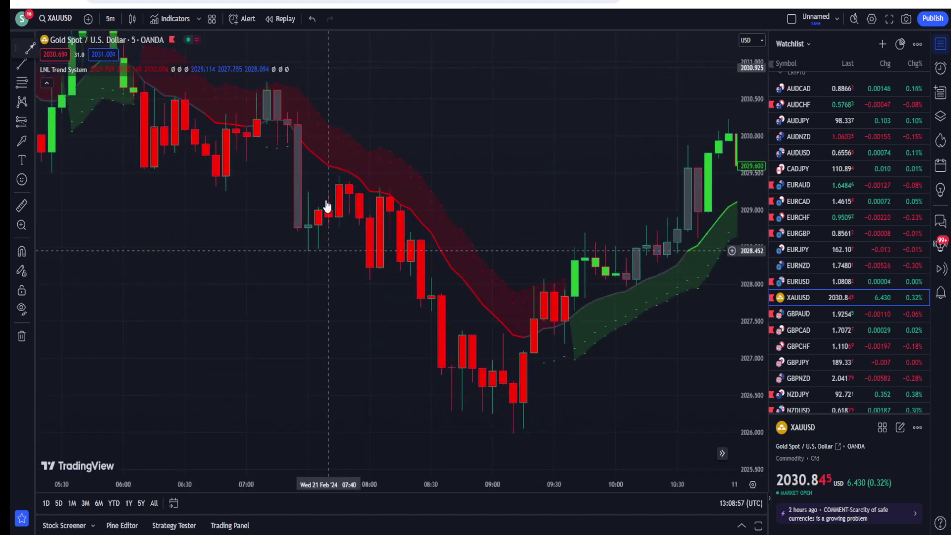
left_click(809, 281)
Step: Move from EURUSD to MATICUSDT and pan and zoom to inspect its trend bands
left_click_drag(654, 392, 397, 393)
scroll(893, 324, "down", 3)
scroll(830, 359, "down", 3)
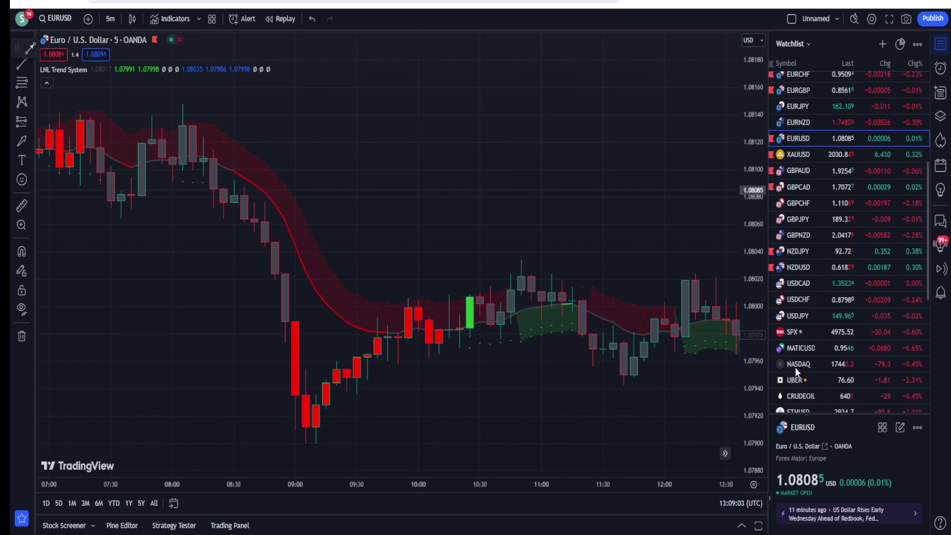
left_click(796, 347)
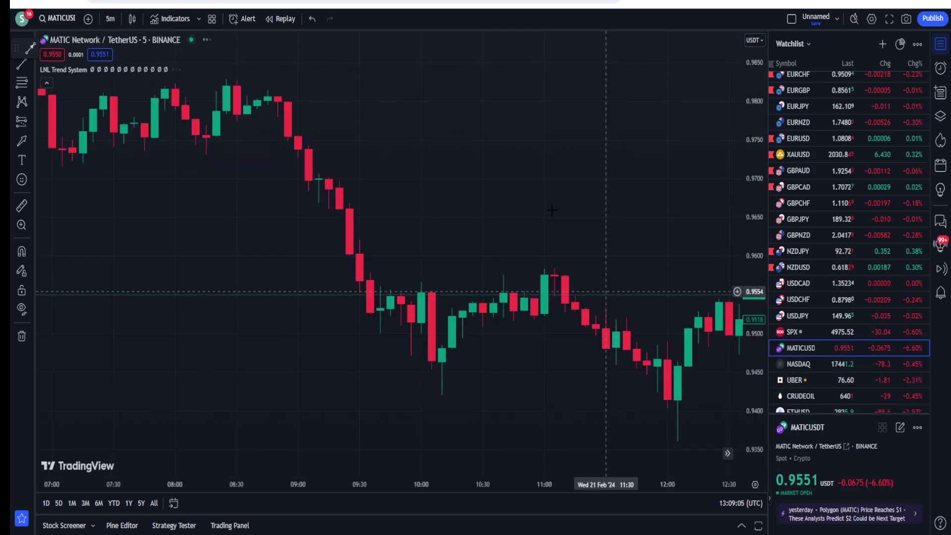
left_click_drag(413, 188, 386, 252)
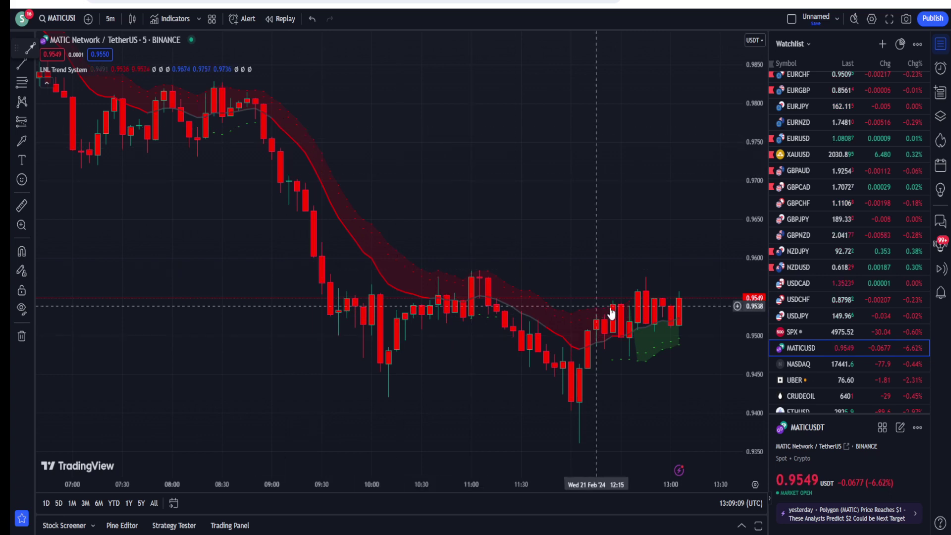
scroll(584, 337, "up", 3)
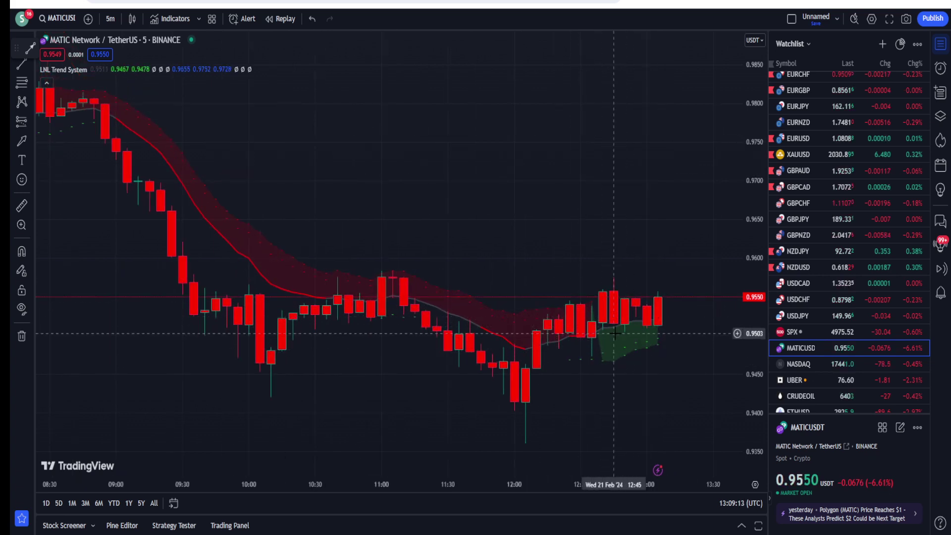
scroll(812, 362, "down", 3)
scroll(815, 385, "down", 3)
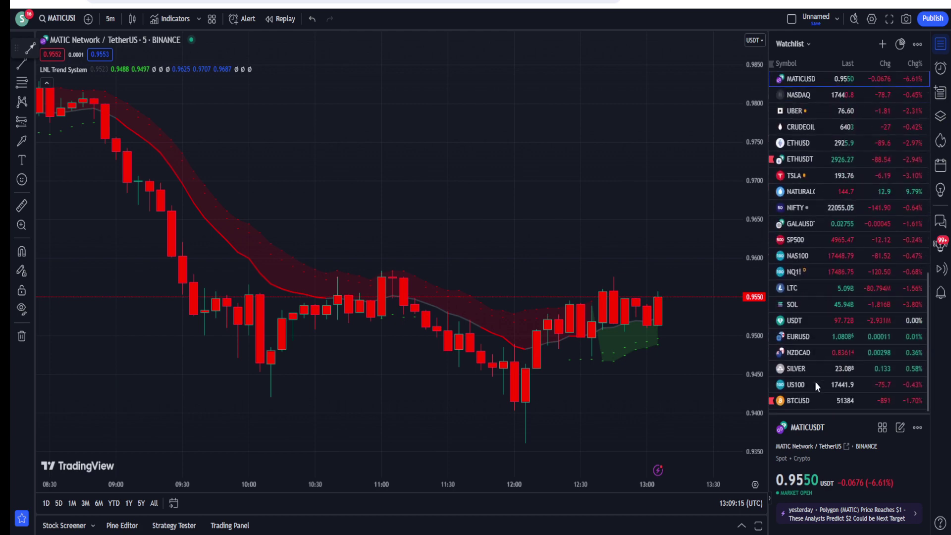
Step: Switch to BTCUSD and zoom its chart to review the ribbon
left_click(801, 399)
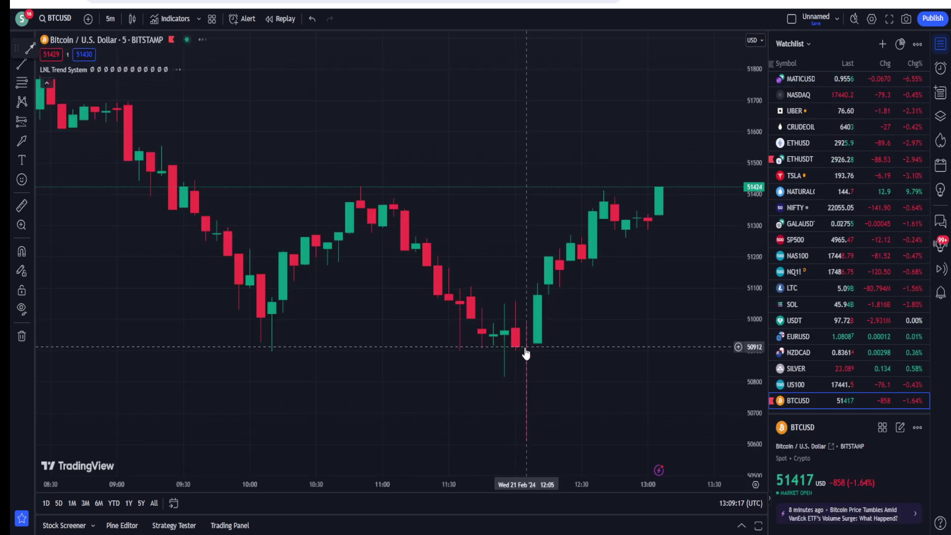
scroll(526, 354, "down", 2)
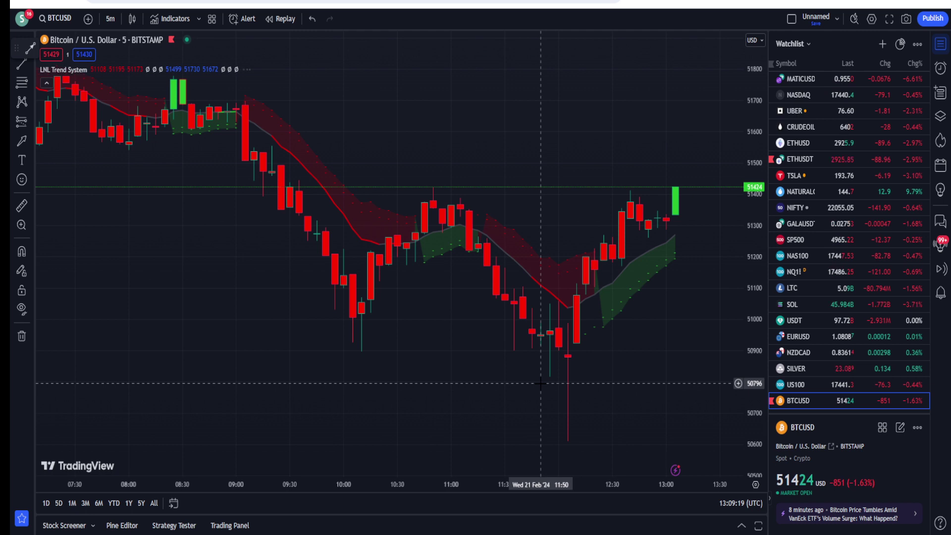
scroll(624, 310, "up", 2)
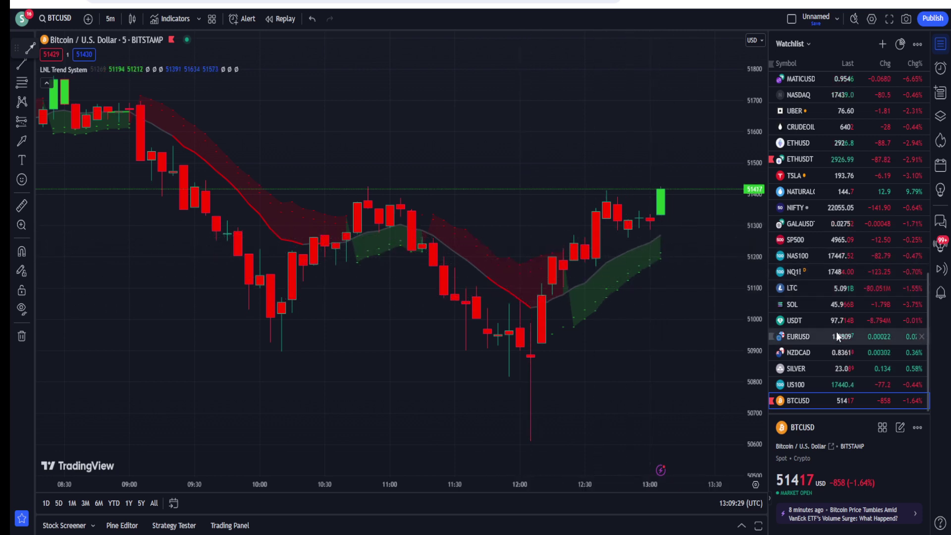
scroll(836, 332, "up", 3)
Step: Keep the 5-minute timeframe and pan BTCUSD up to higher price levels
left_click(111, 19)
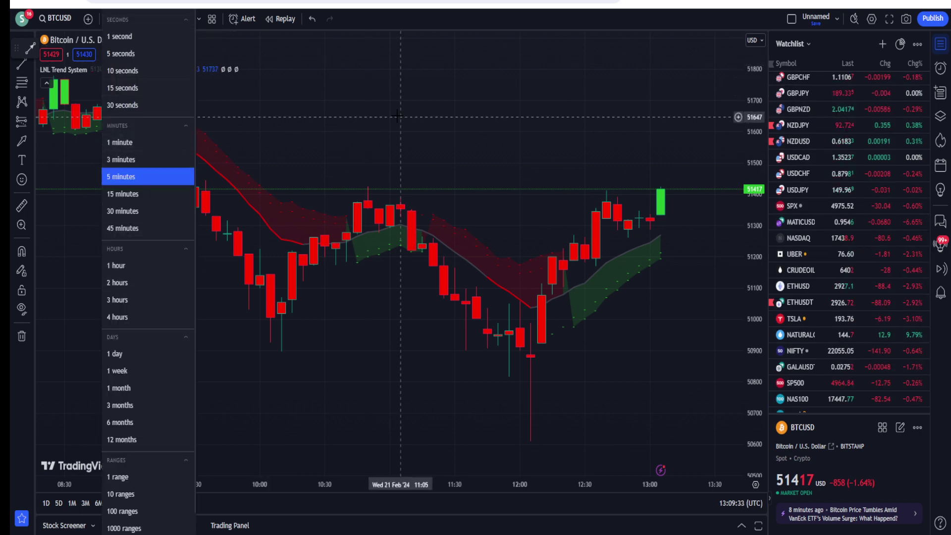
left_click(400, 258)
scroll(909, 205, "up", 2)
scroll(908, 205, "up", 2)
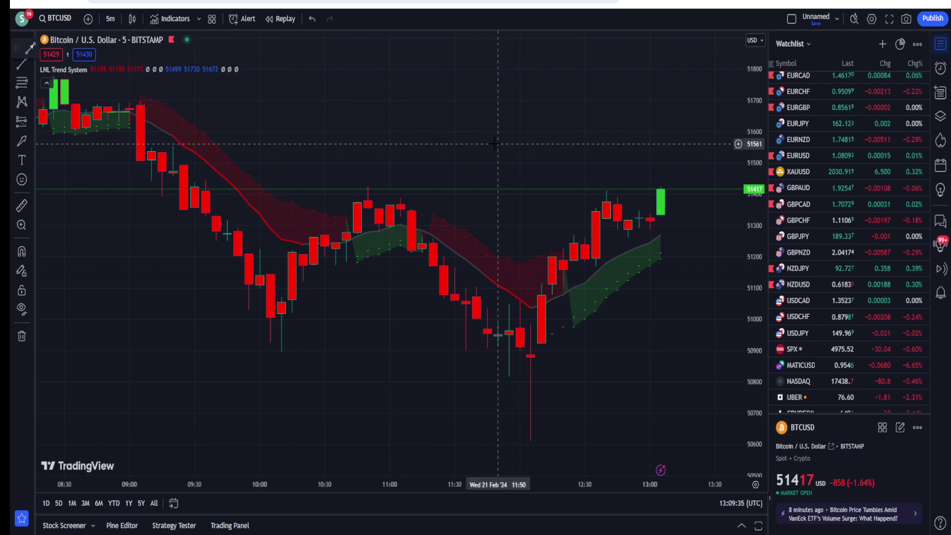
scroll(467, 243, "down", 2)
left_click_drag(468, 242, 449, 327)
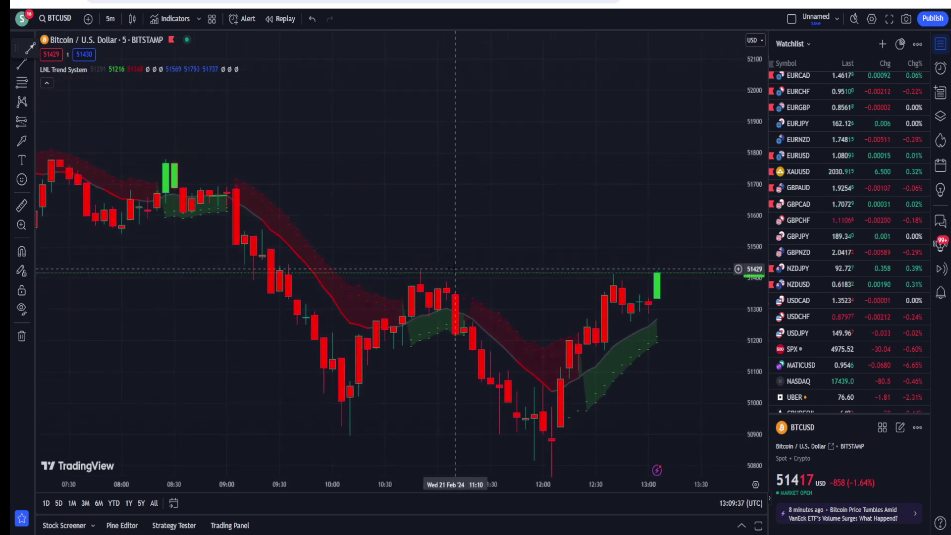
Step: Switch through EURJPY to AUDJPY, then zoom and nudge toward later candles
left_click(806, 119)
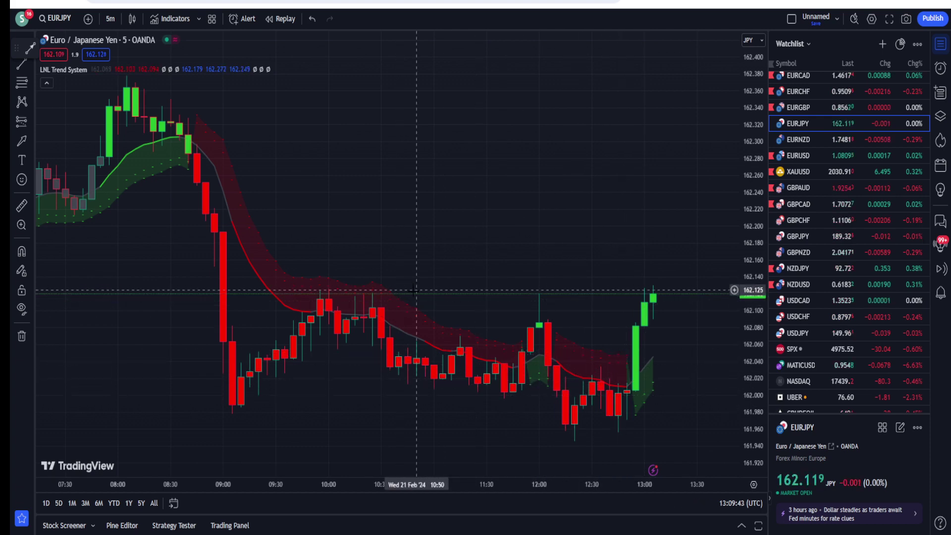
scroll(792, 158, "up", 3)
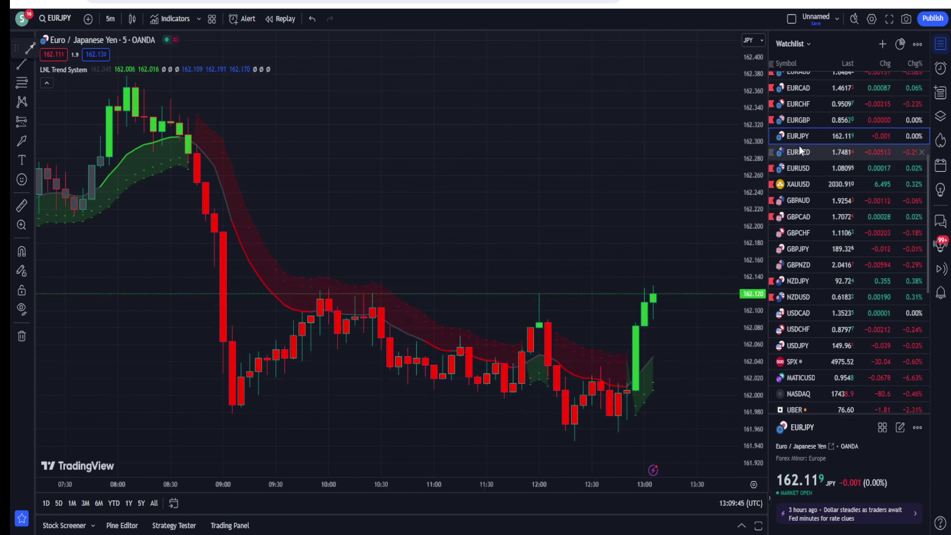
left_click(803, 137)
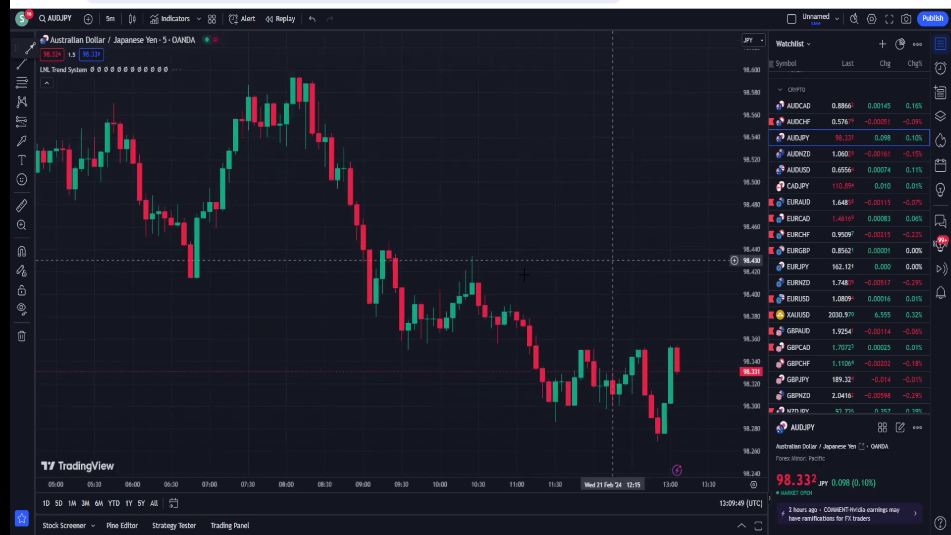
scroll(525, 275, "up", 2)
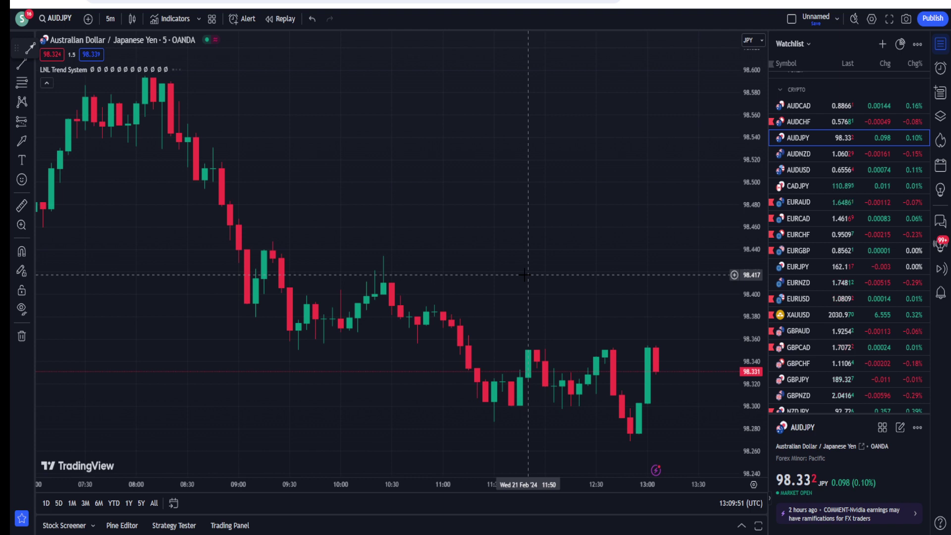
scroll(524, 275, "down", 2)
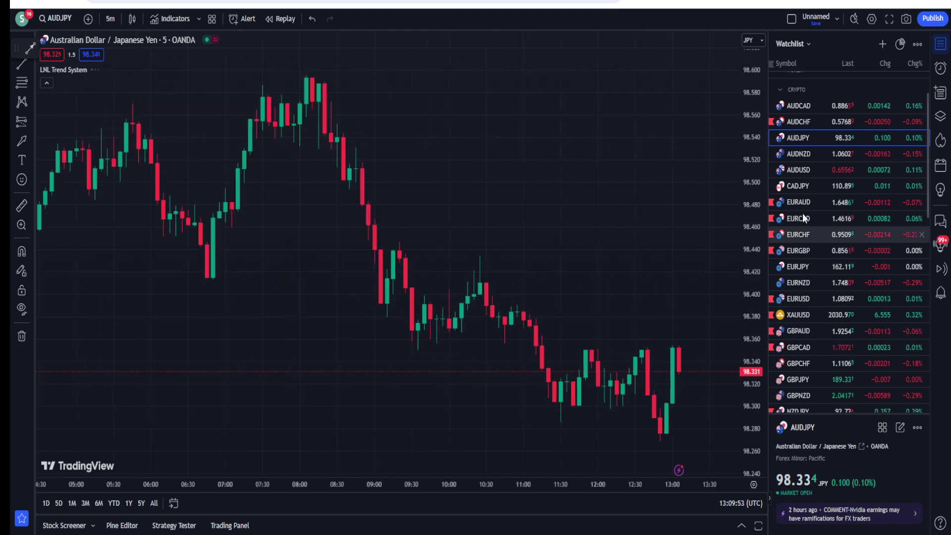
scroll(806, 189, "up", 2)
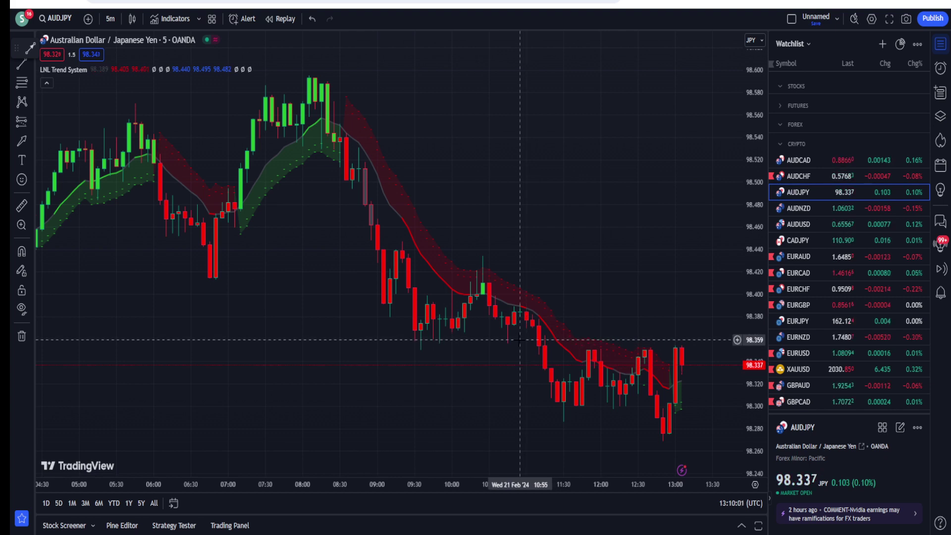
left_click_drag(491, 345, 485, 346)
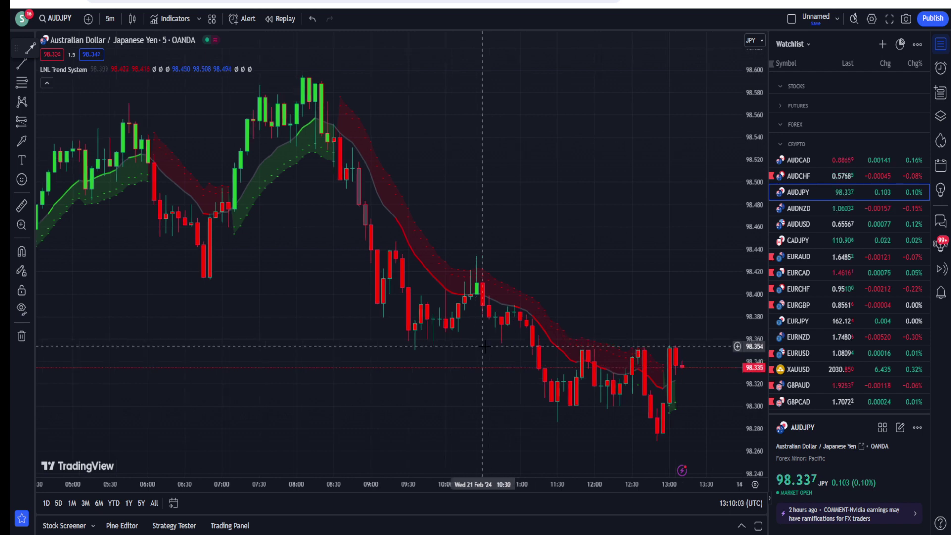